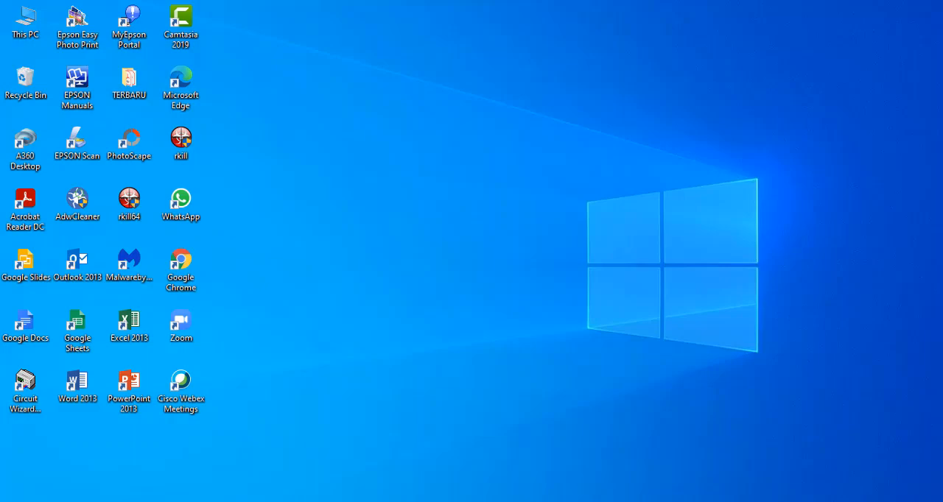
Switch to Microsoft Edge and sign in to SIMADU Politap with the employee number and account password, dismissing the password update offer
left_click(86, 500)
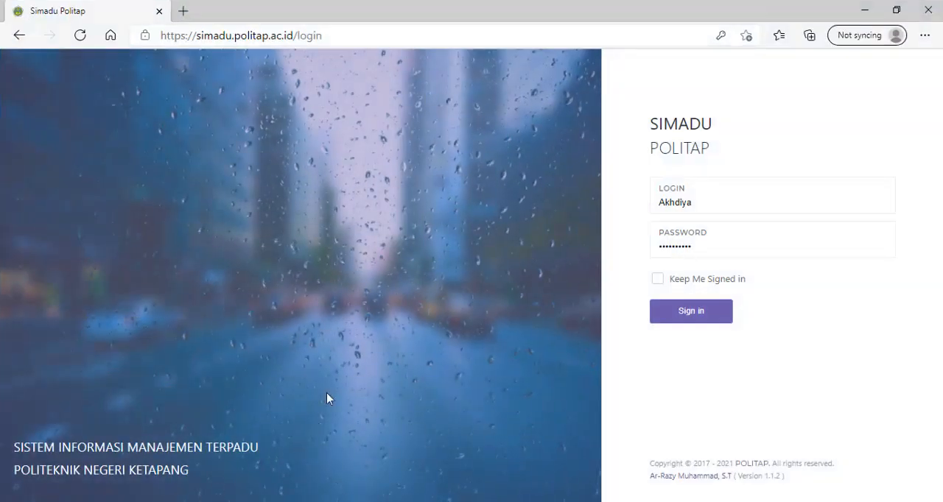
left_click(360, 31)
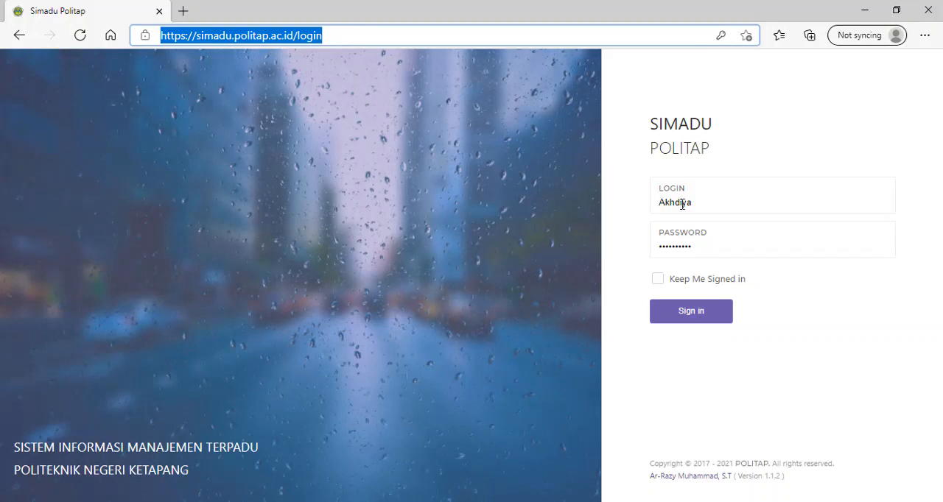
left_click(721, 205)
left_click(726, 248)
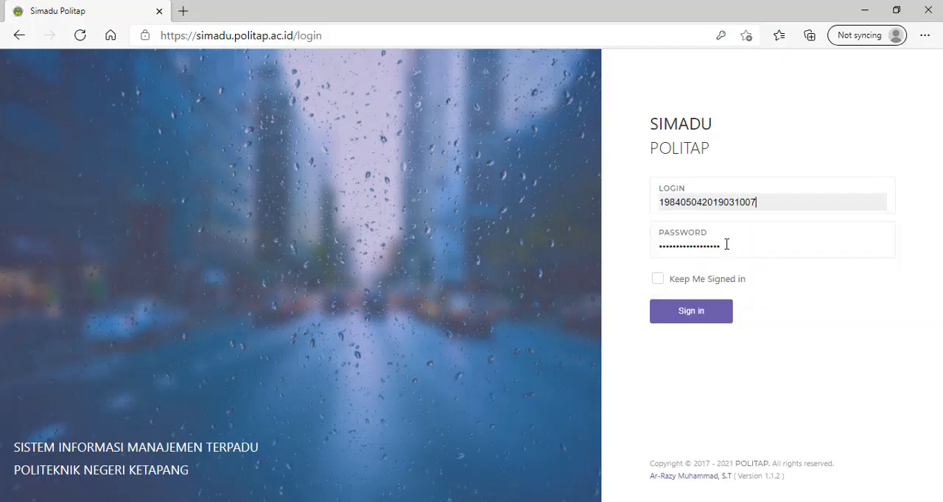
left_click_drag(727, 246, 660, 250)
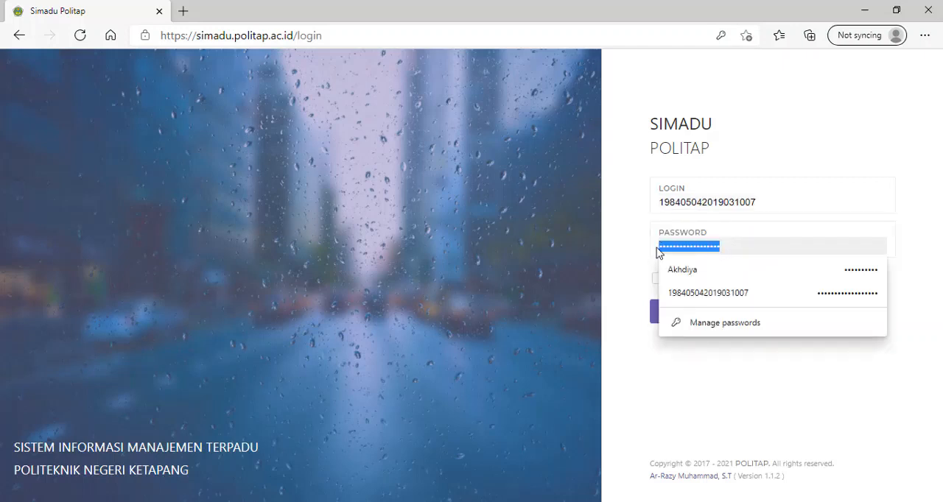
key("BackSpace")
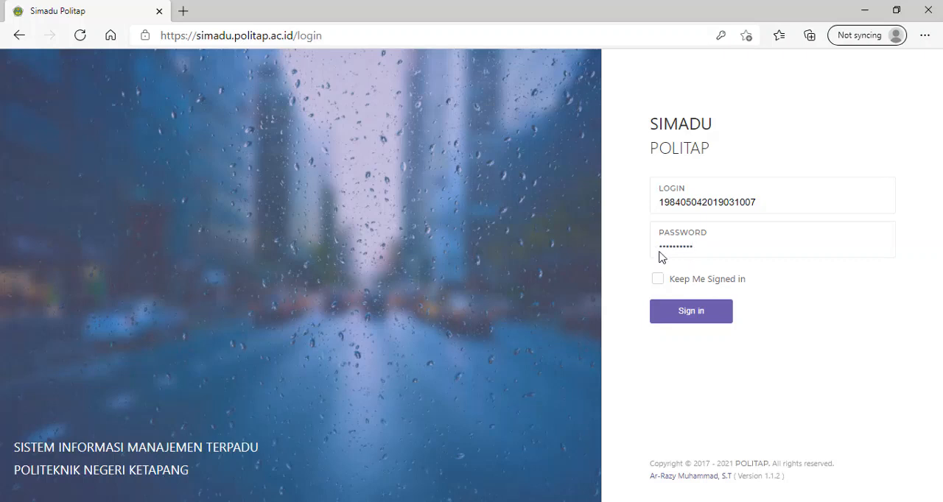
left_click(689, 318)
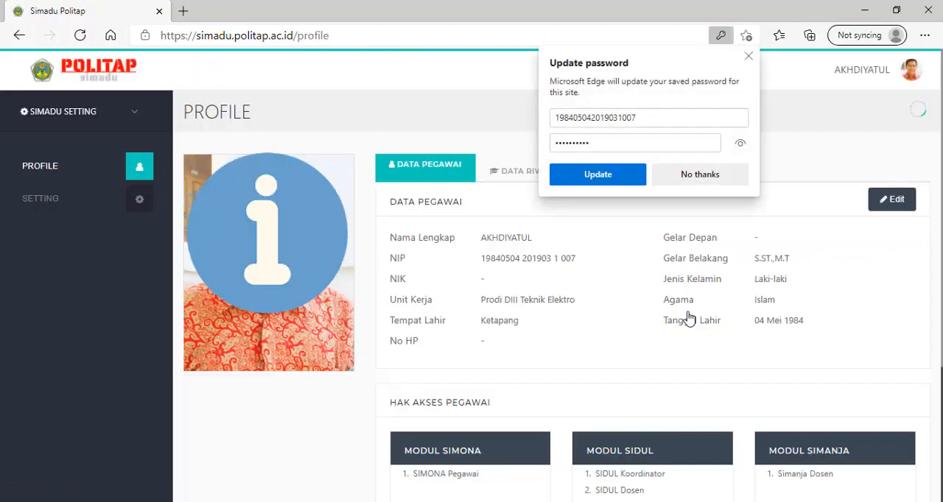
left_click(748, 57)
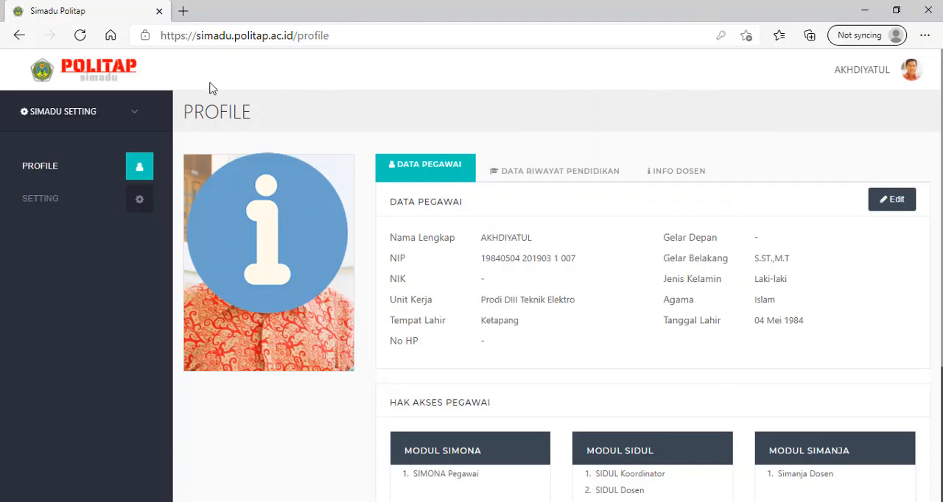
Open the Simanja dosen module and set the active semester to 2020 Genap
left_click(135, 114)
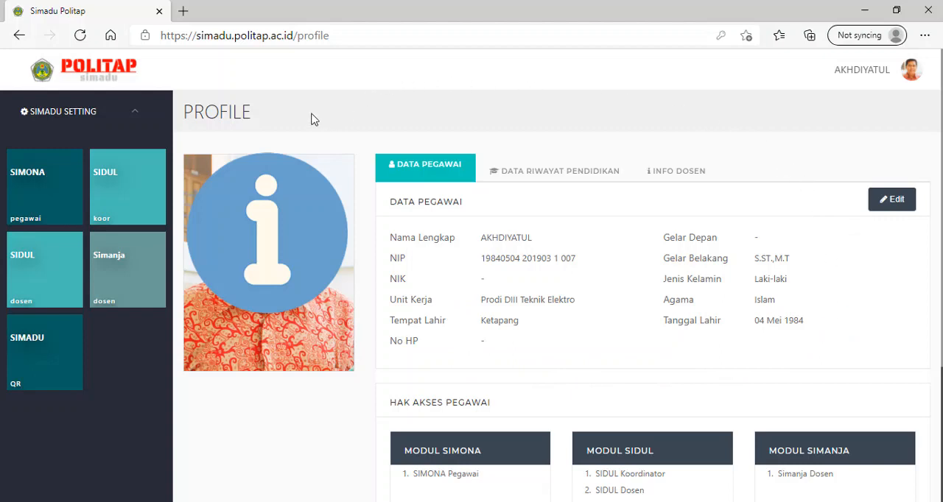
left_click(132, 289)
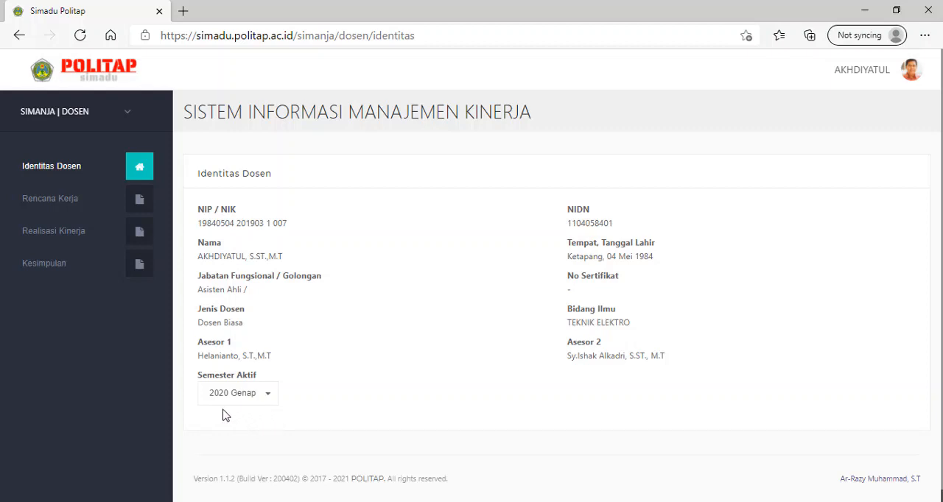
left_click(267, 400)
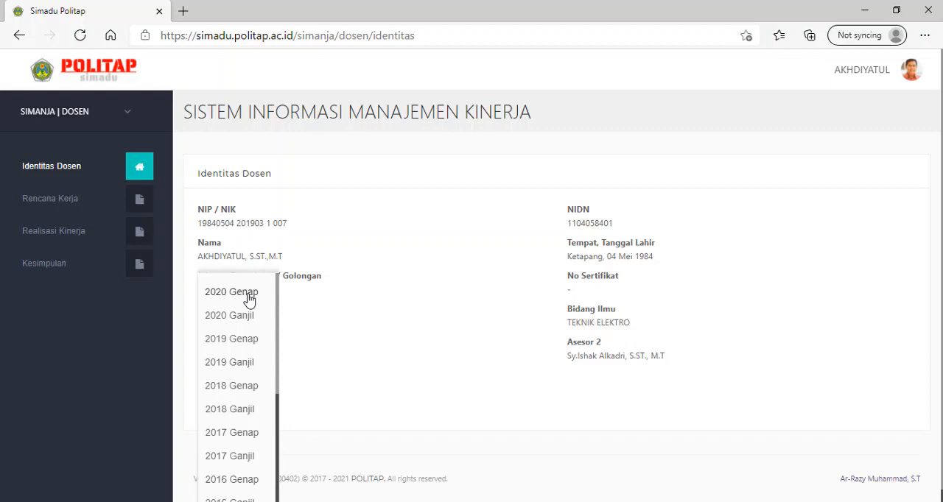
left_click(248, 295)
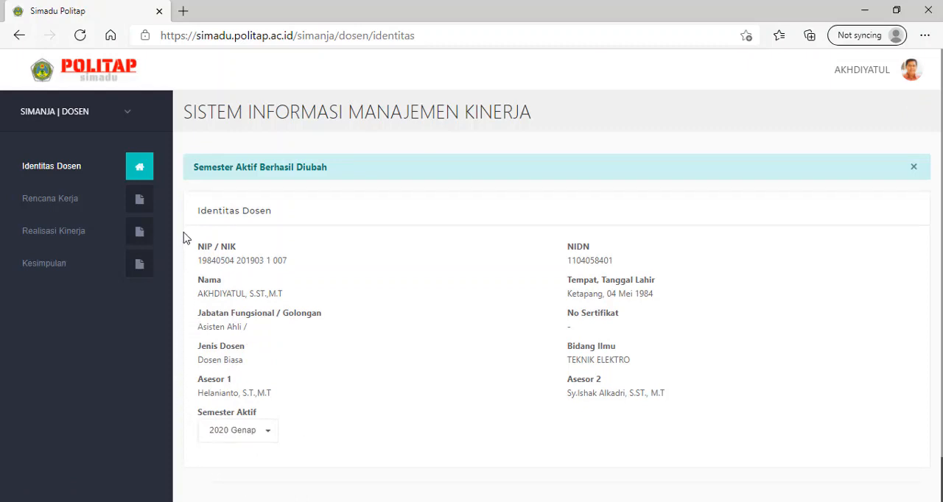
Start a new activity plan in Rencana Kerja and set its Bidang Kegiatan to Pengabdian
left_click(68, 208)
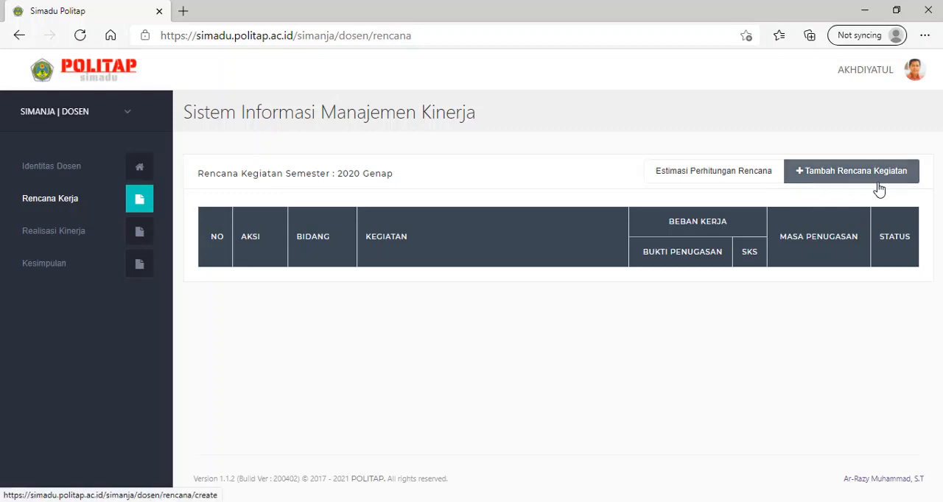
left_click(820, 179)
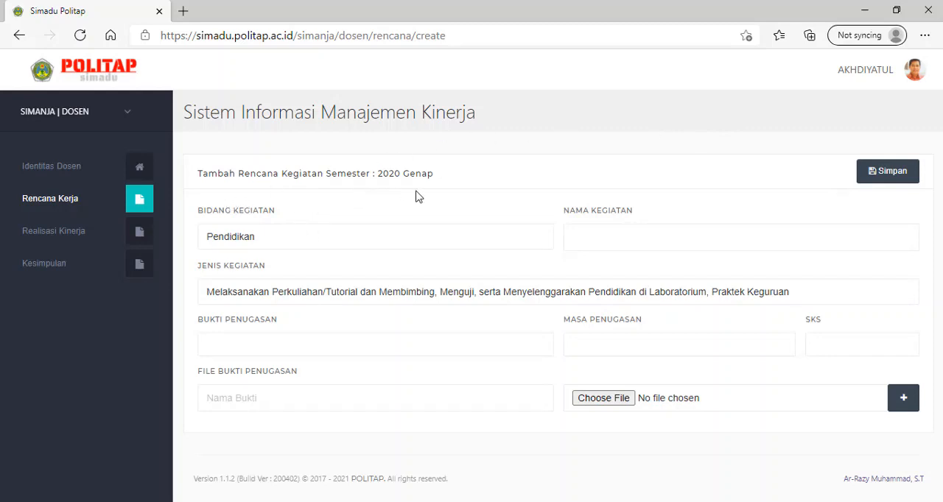
left_click(284, 240)
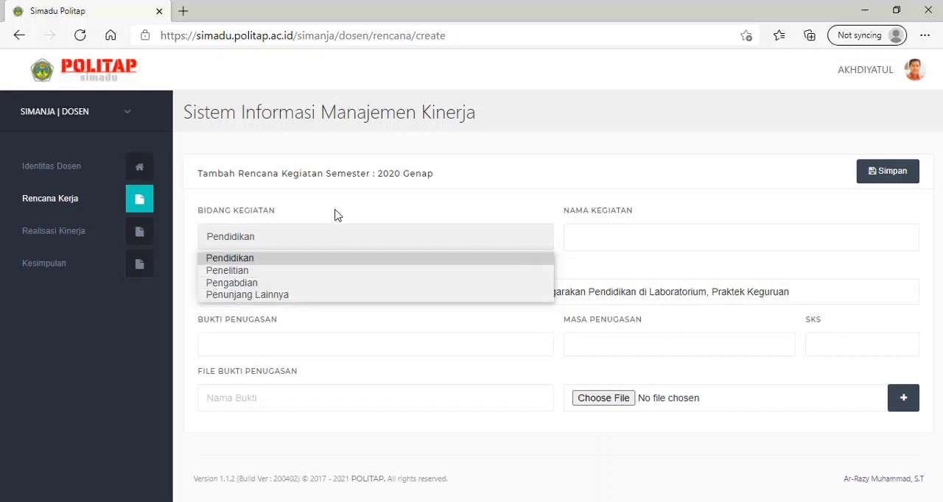
left_click(300, 284)
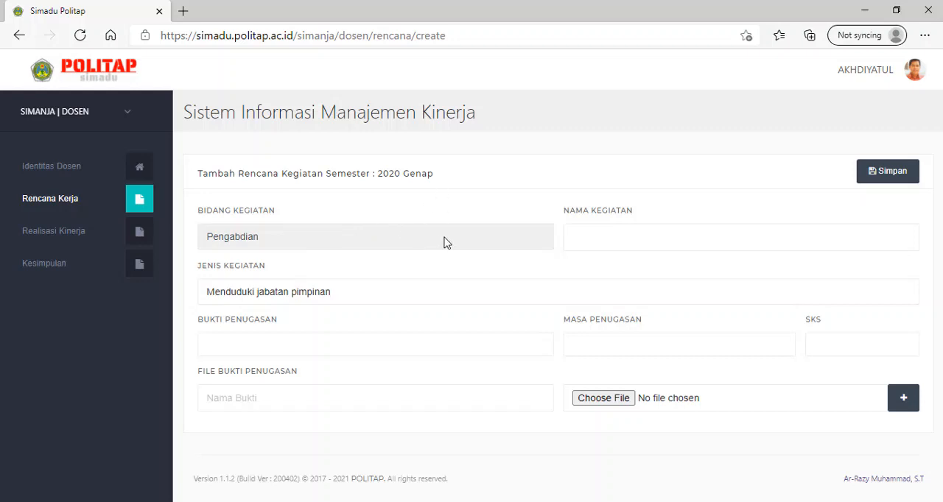
Name the activity "PKM Pencegahan Penyebaran Covid 19 dengan Membuat APD untuk Tim Medis Puskesmas dan Pengguna Ambulance" and choose the type "Memberi pelayanan kepada masyarakat"
left_click(598, 238)
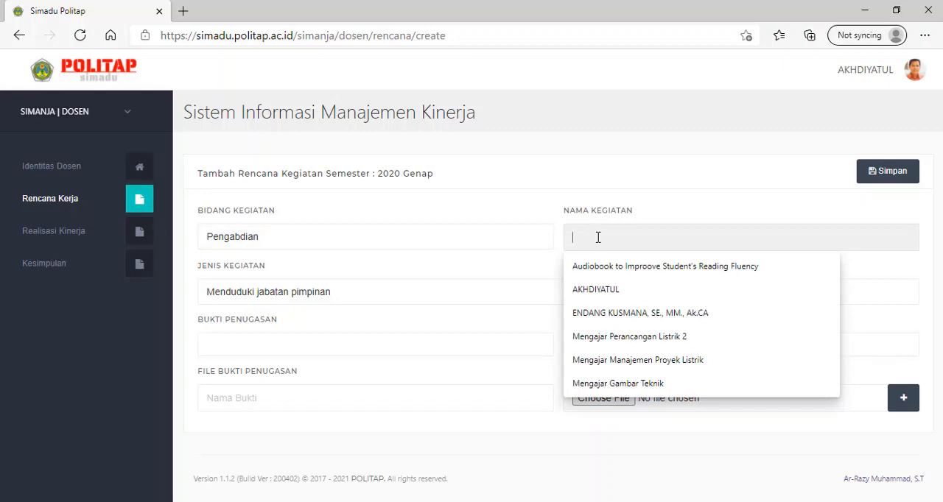
type("PKM")
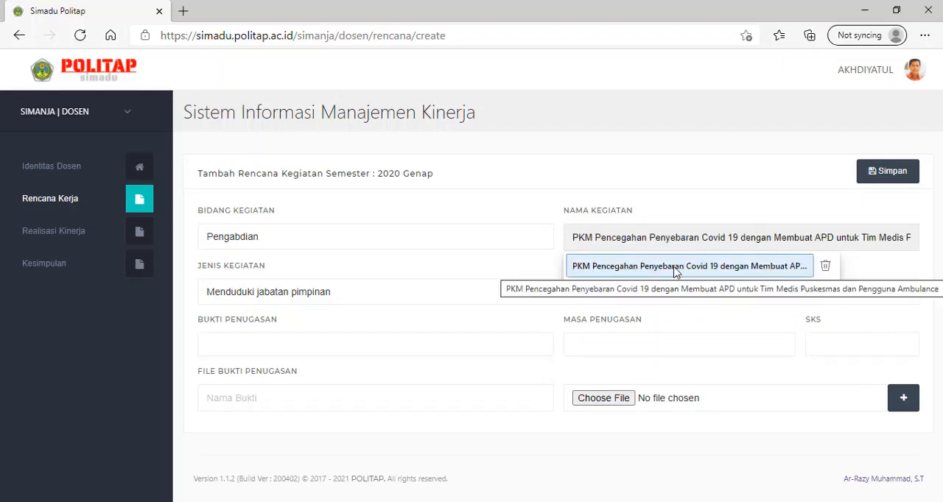
left_click(742, 274)
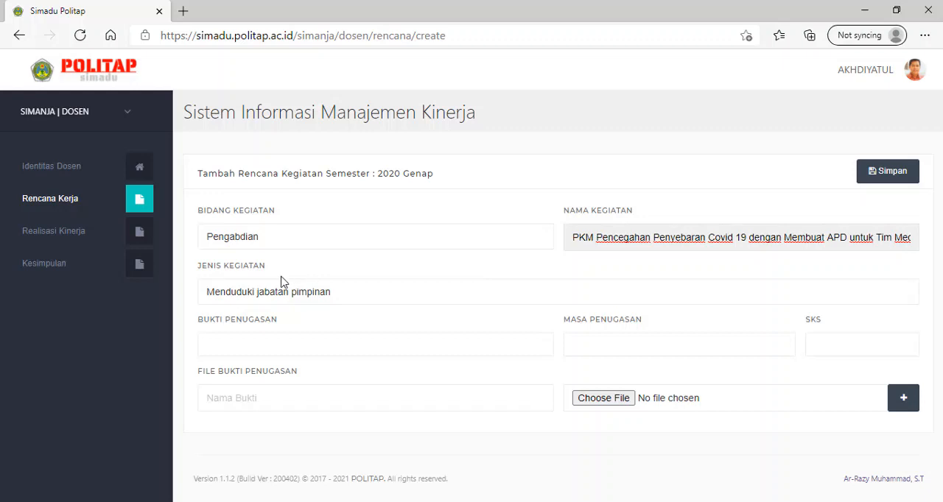
left_click(346, 298)
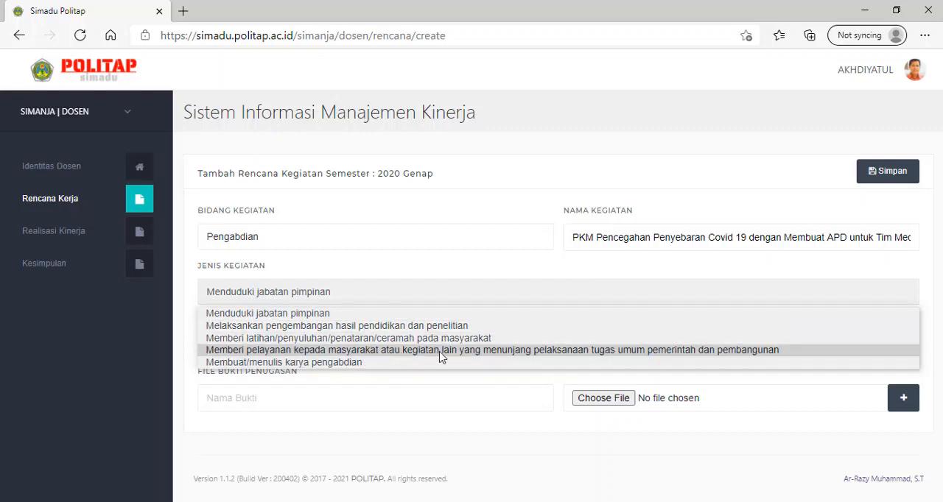
left_click(542, 350)
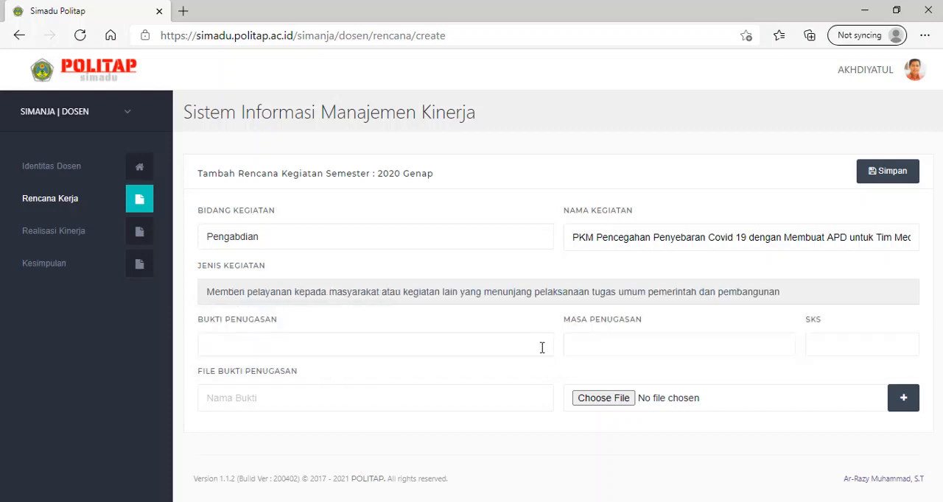
Fill in the assignment details with Bukti Penugasan Surat Tugas, Masa Penugasan 1 semester and SKS 1
left_click(384, 348)
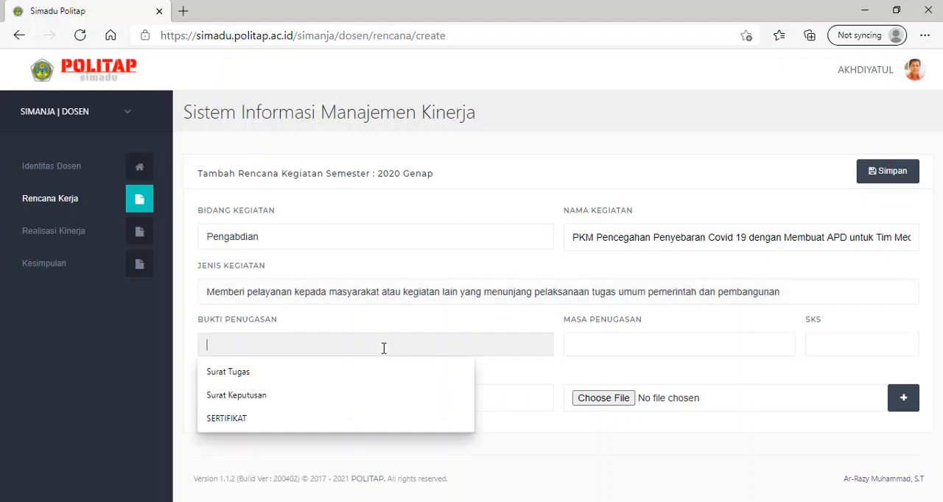
left_click(351, 372)
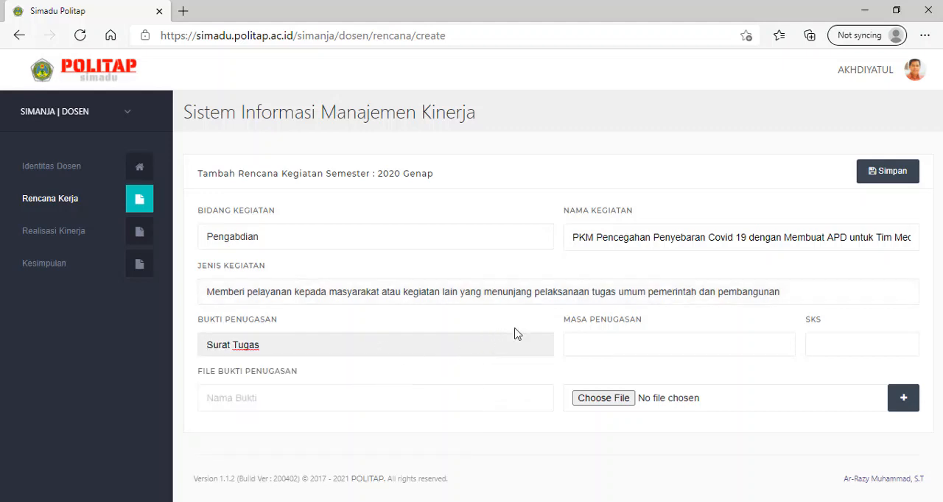
left_click(601, 347)
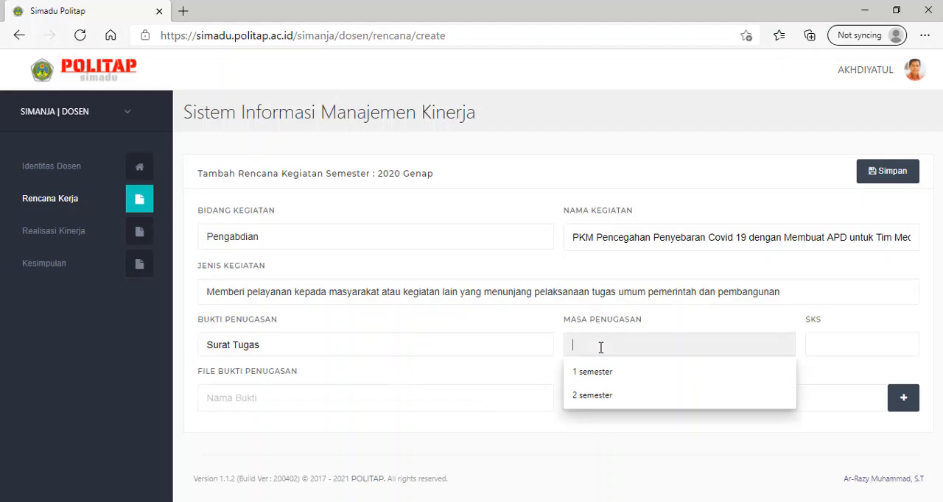
left_click(625, 370)
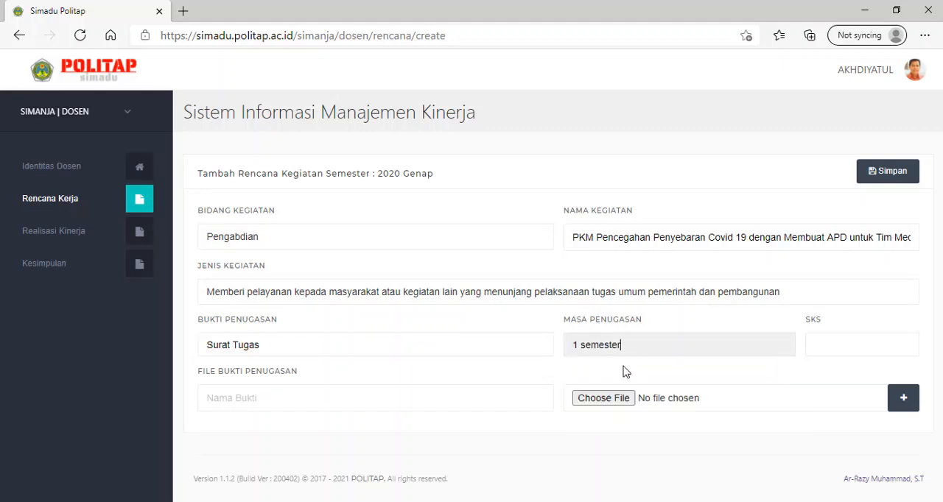
left_click(850, 348)
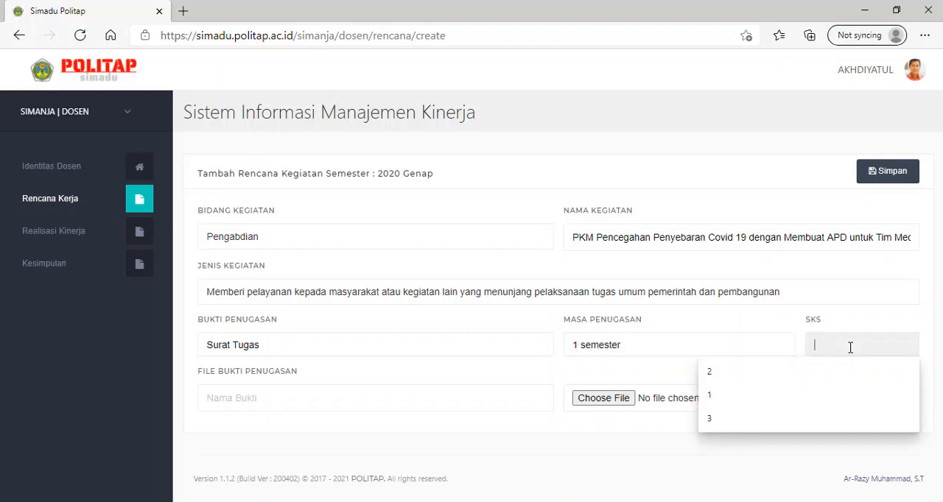
type("1")
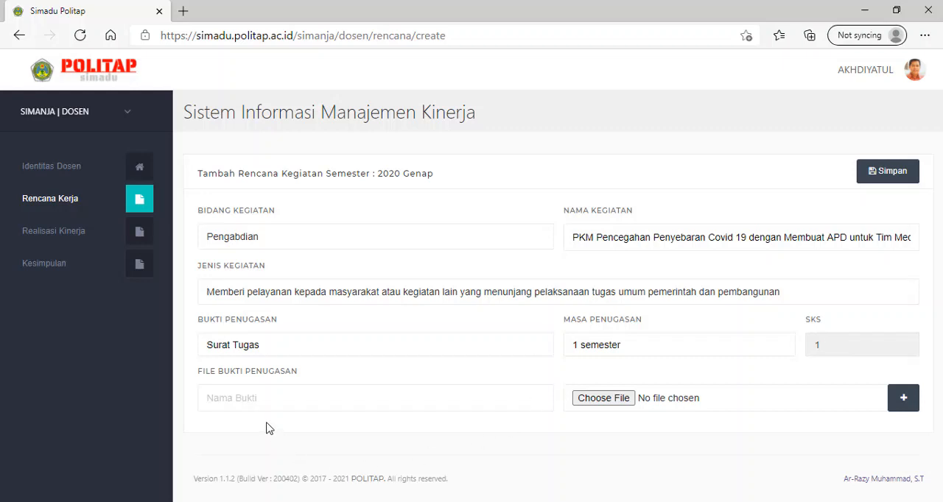
Attach the first Surat Tugas PKM PDF from the PKM 2020 folder as evidence named Surat Tugas and save the activity plan
left_click(279, 399)
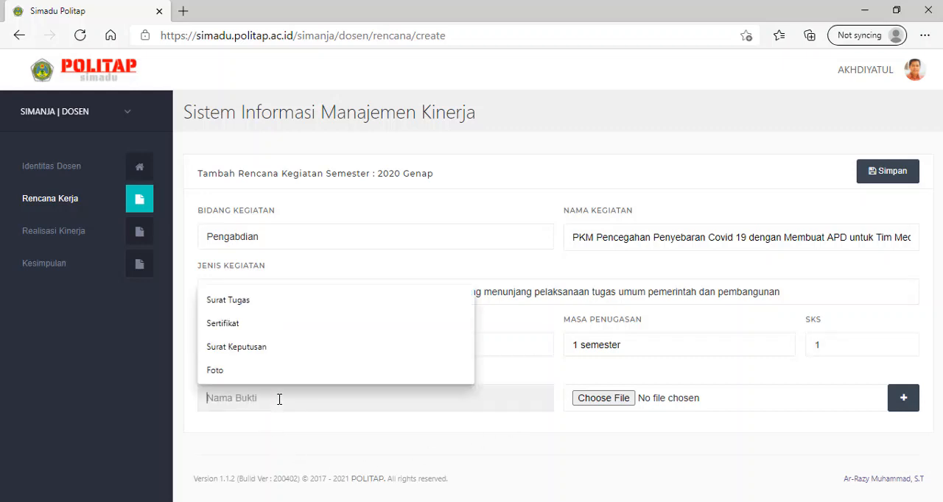
left_click(267, 302)
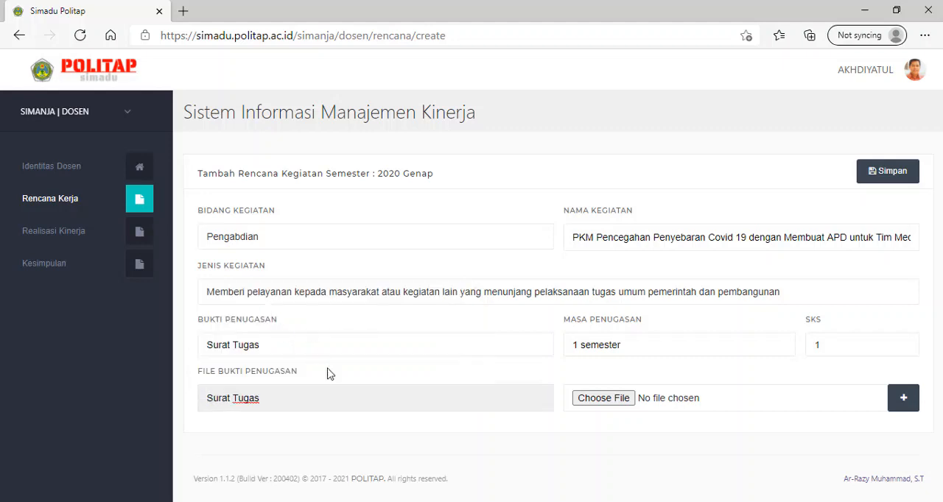
left_click(604, 398)
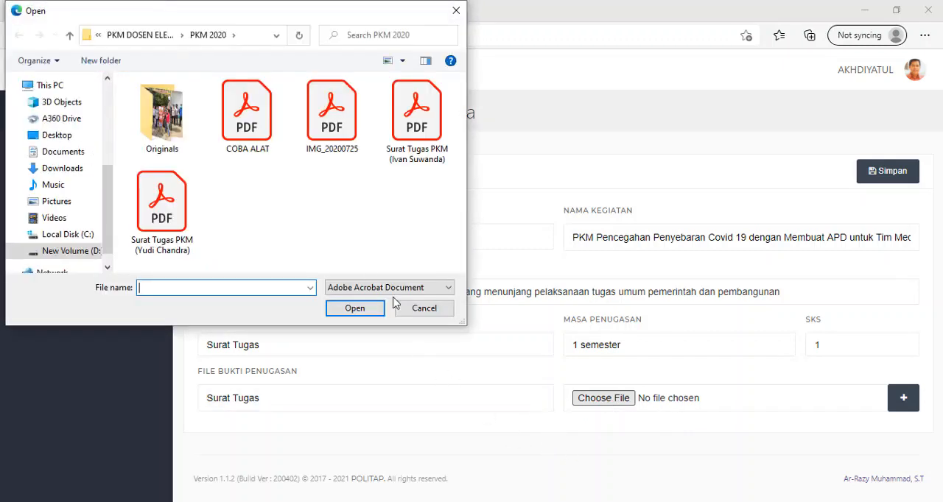
left_click(419, 138)
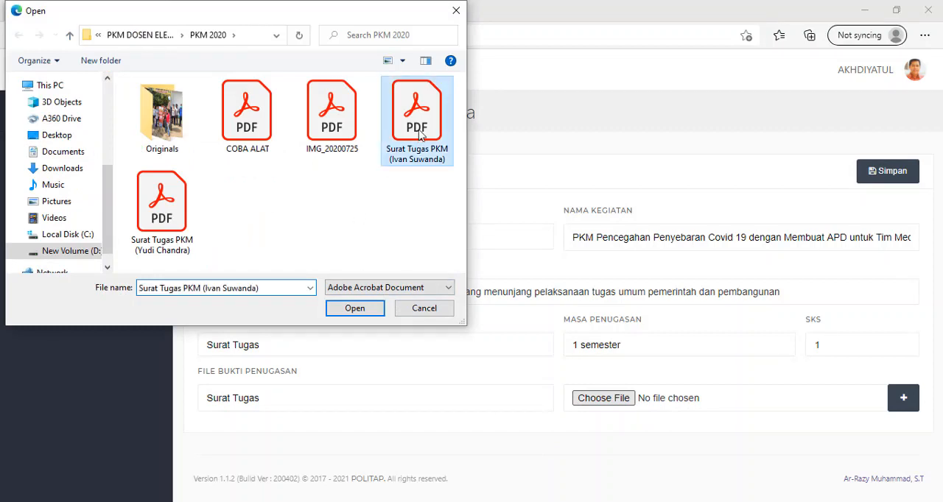
left_click(355, 308)
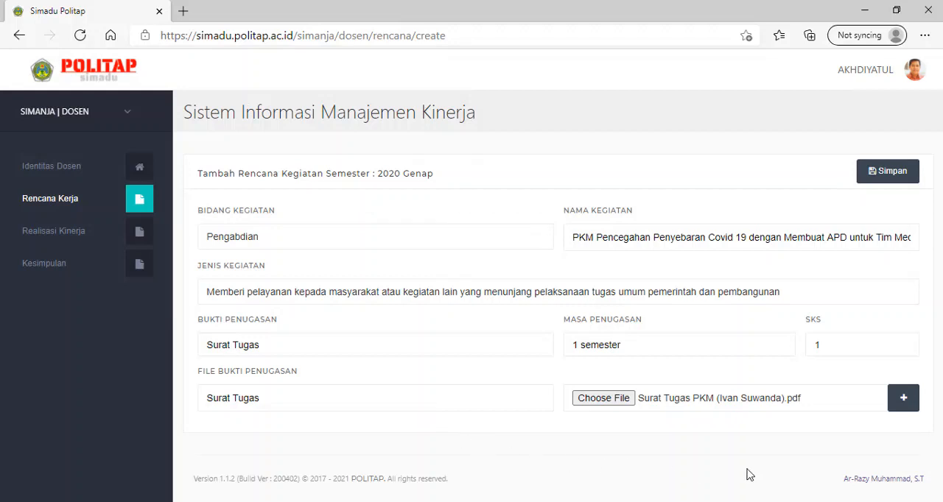
left_click(893, 173)
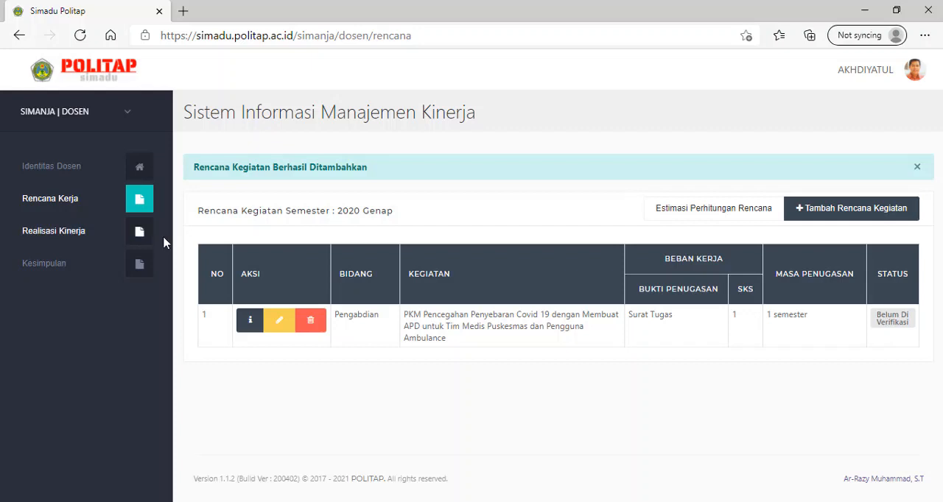
Open the PKM activity's details under Realisasi Kinerja and review its assessor recommendations and evidence files
left_click(69, 237)
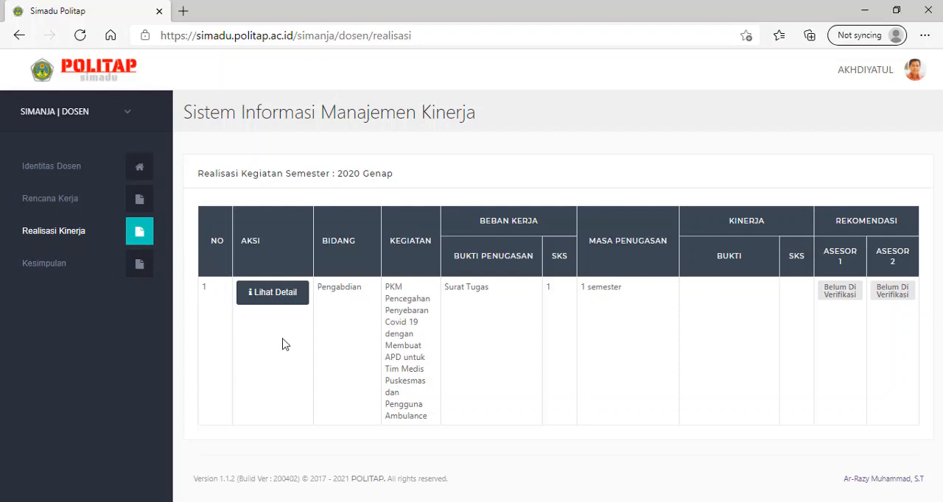
left_click(270, 294)
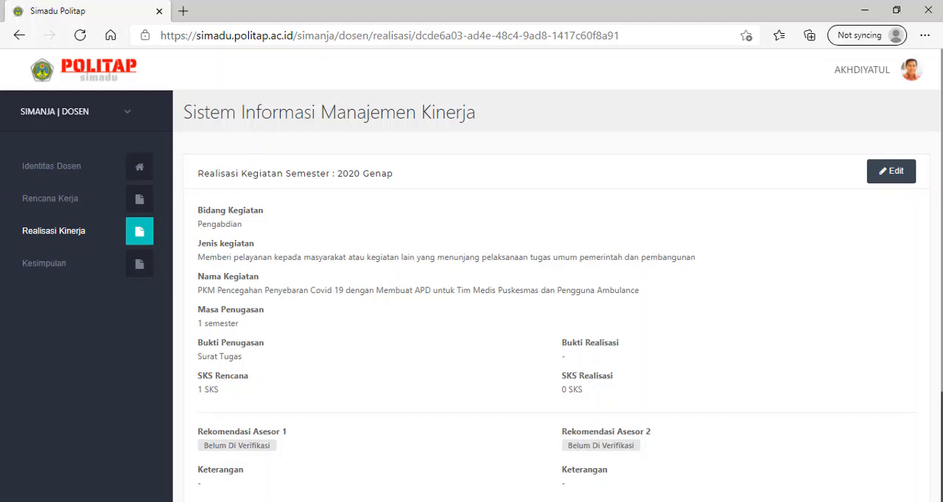
scroll(560, 294, "down", 3)
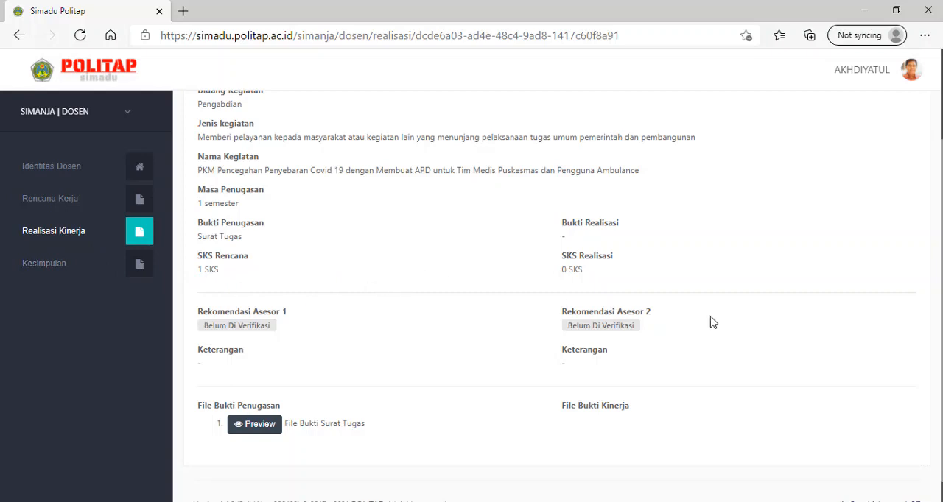
Edit the PKM activity's realisation, entering Foto as Bukti Realisasi and 1 as SKS Realisasi
scroll(810, 221, "up", 3)
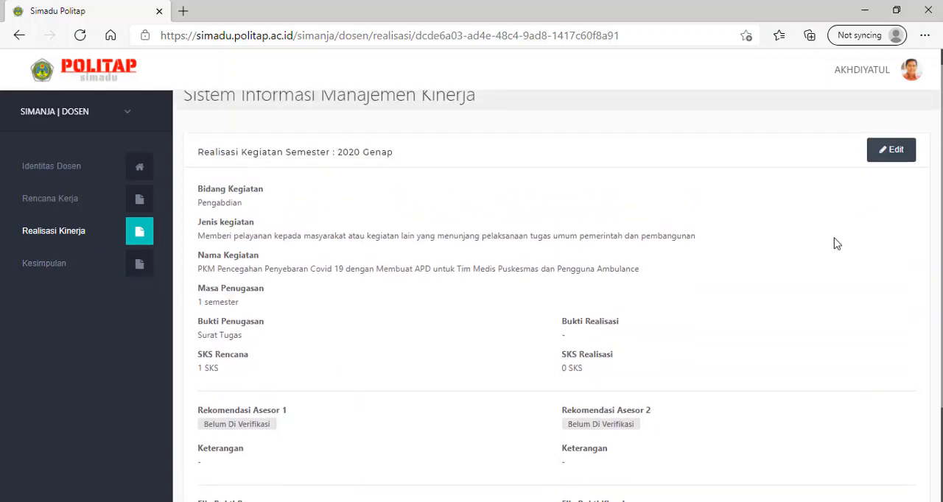
scroll(844, 379, "down", 3)
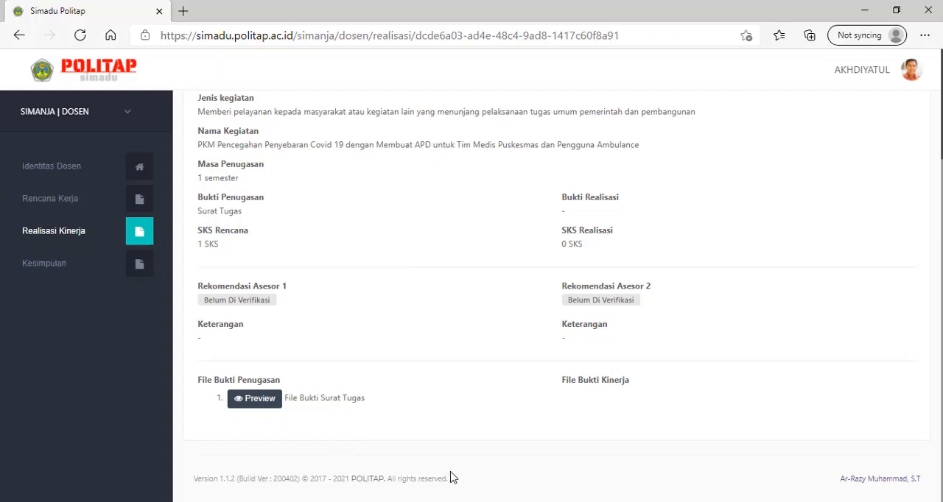
scroll(558, 295, "up", 2)
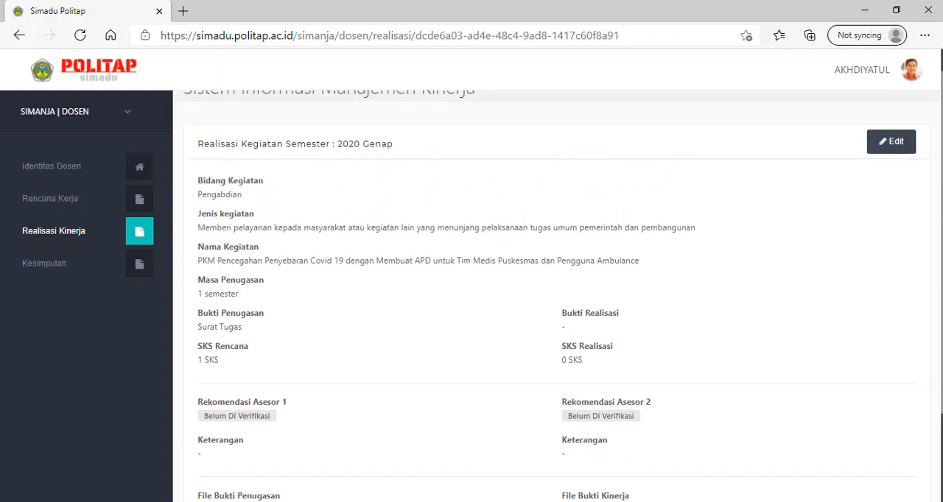
scroll(558, 295, "up", 1)
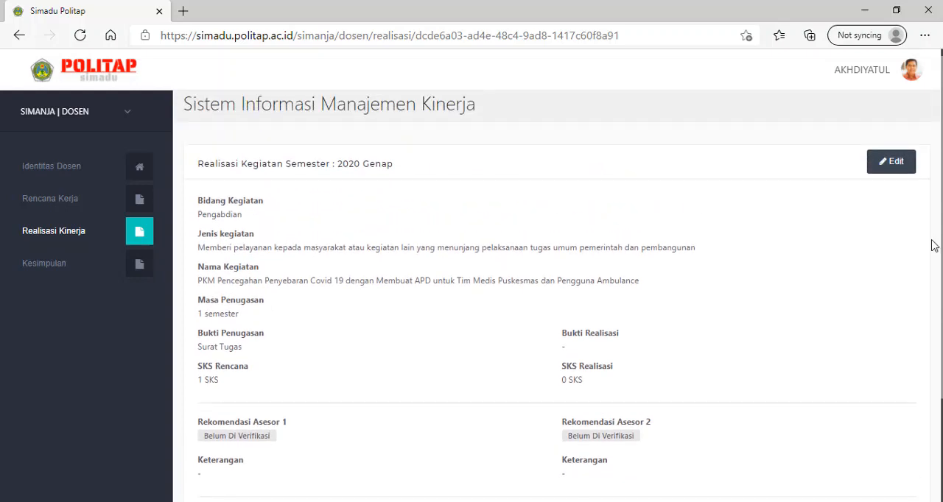
left_click(899, 170)
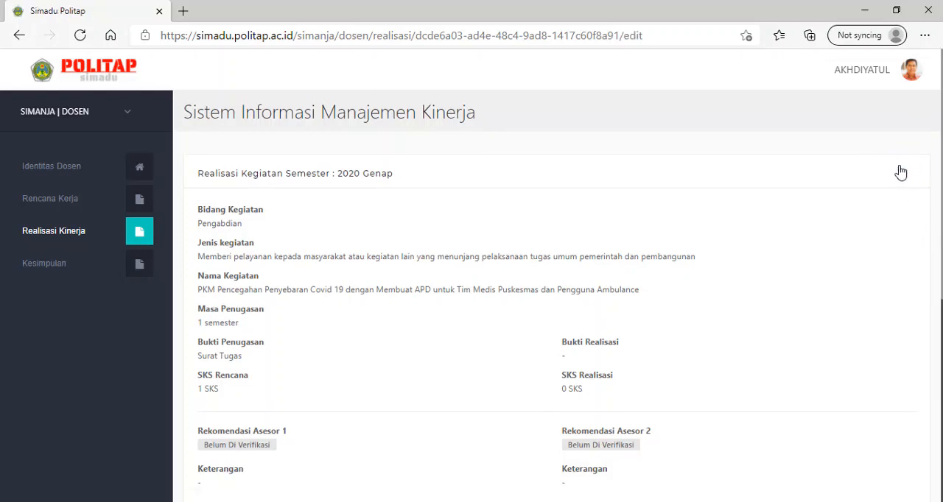
left_click_drag(941, 192, 941, 312)
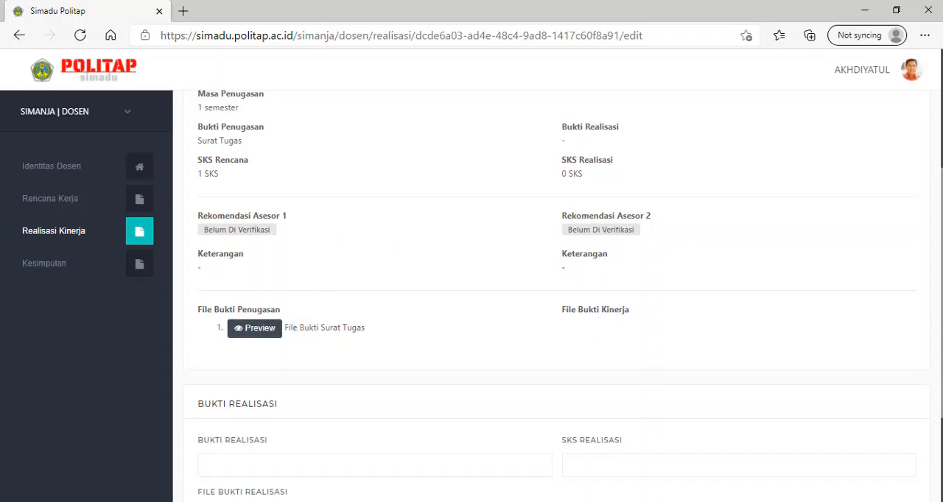
scroll(557, 295, "down", 3)
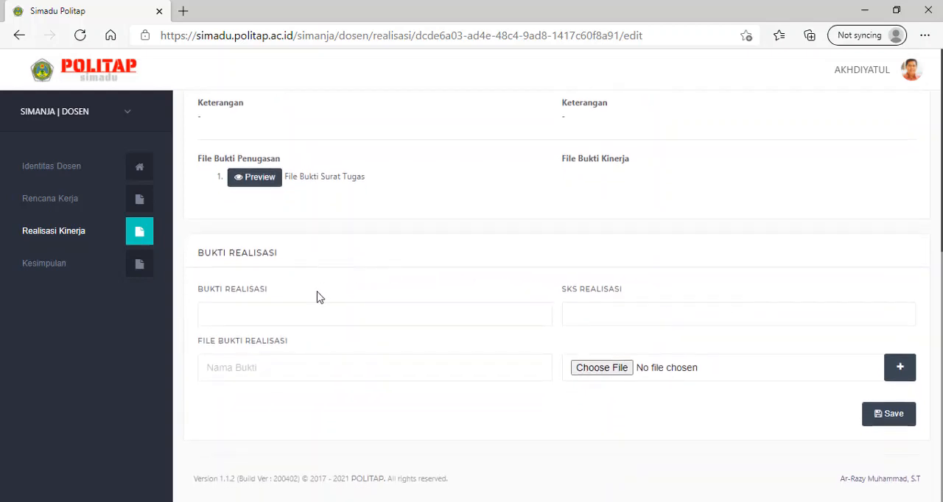
left_click(275, 313)
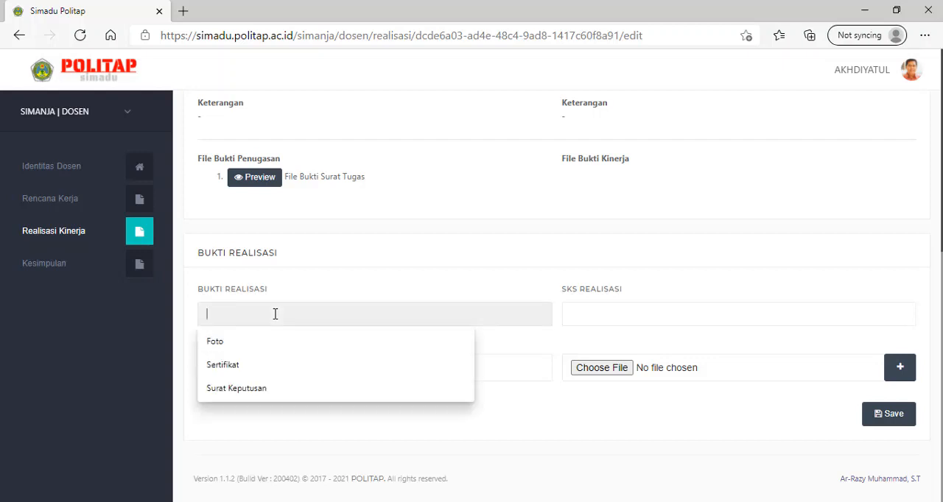
left_click(275, 341)
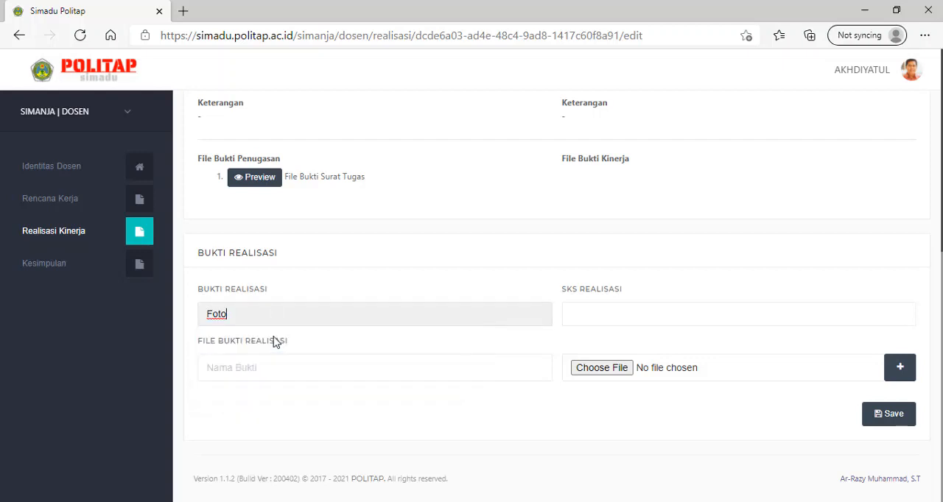
left_click(621, 316)
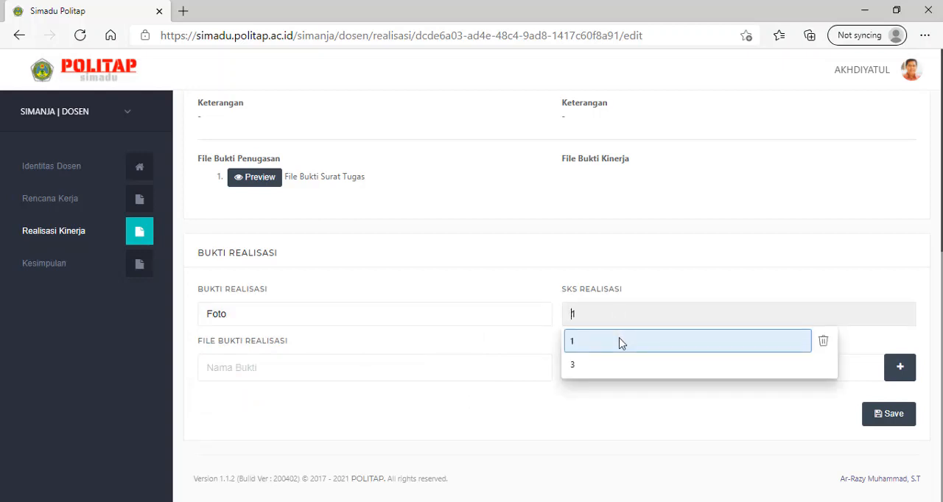
left_click(620, 342)
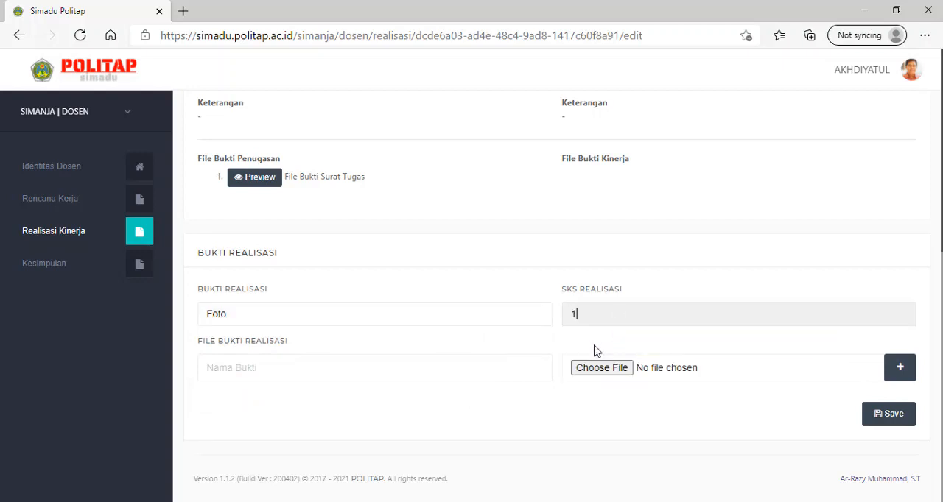
Attach IMG_20200725.pdf from the PKM 2020 folder as realisation evidence named Foto and save the realisation
left_click(272, 373)
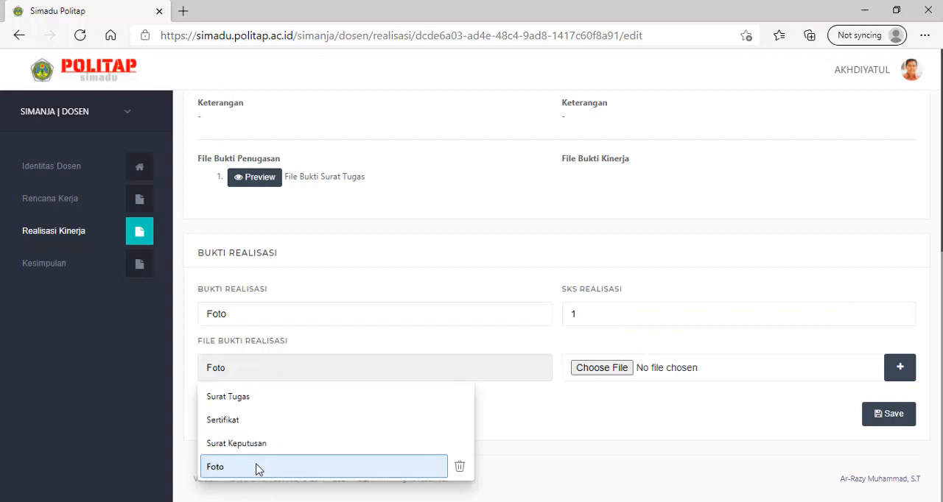
left_click(256, 468)
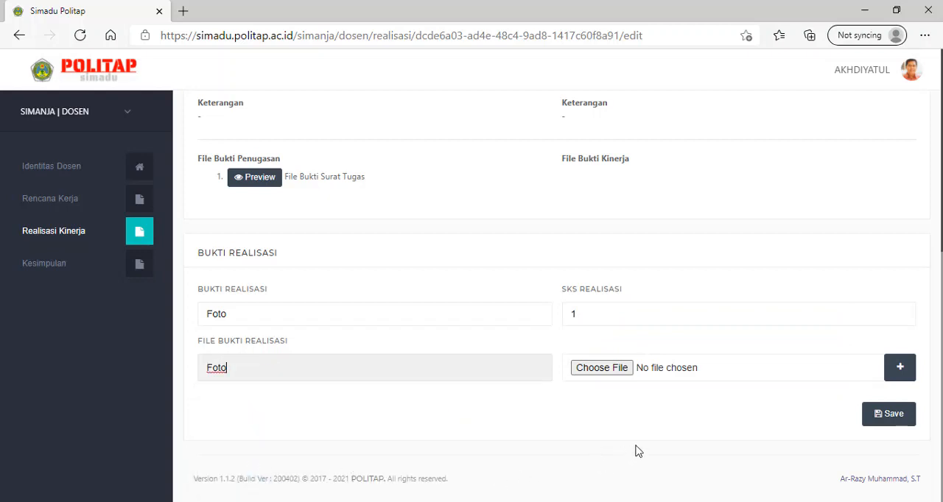
left_click(602, 369)
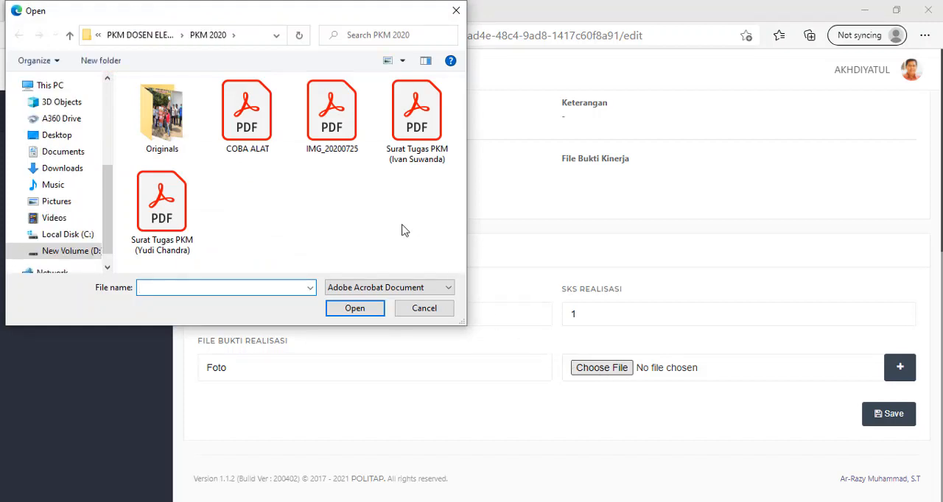
left_click(333, 137)
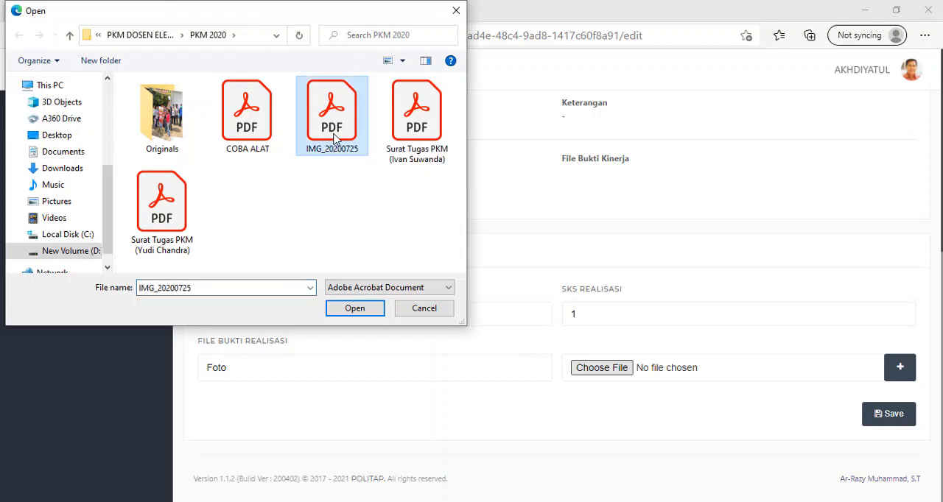
left_click(362, 310)
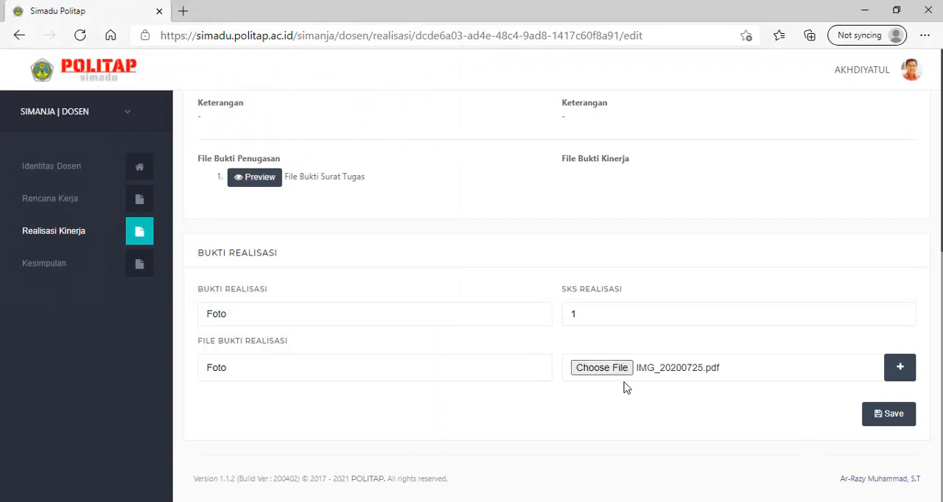
left_click(888, 423)
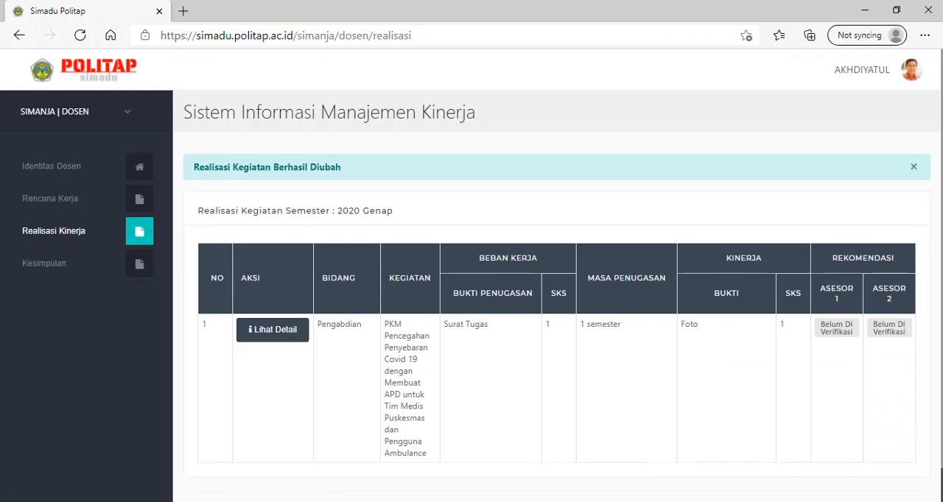
Open the Kesimpulan page and review the SKS requirement table and the lecturer, assessor and director statements
scroll(845, 358, "down", 1)
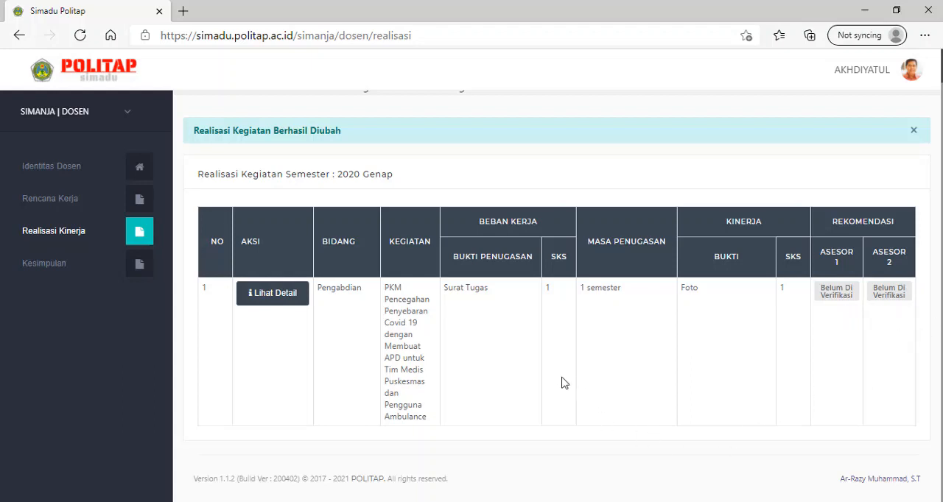
left_click(55, 274)
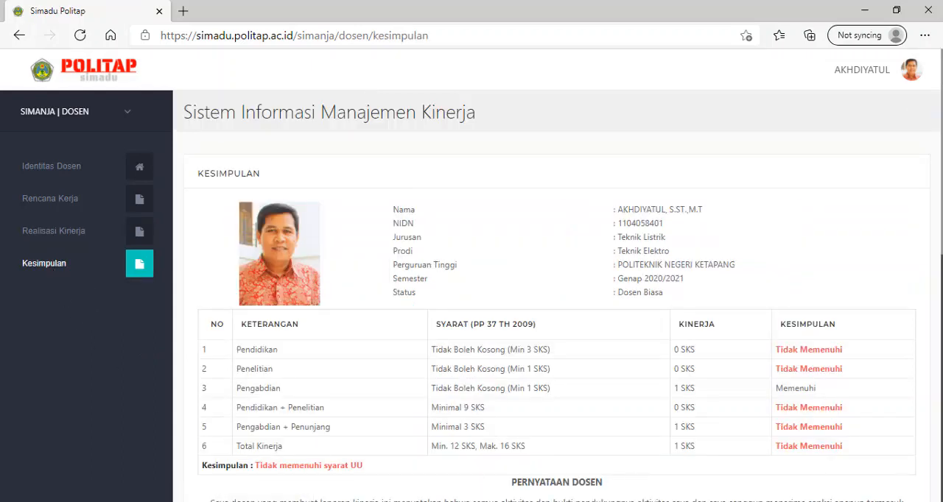
scroll(558, 295, "down", 2)
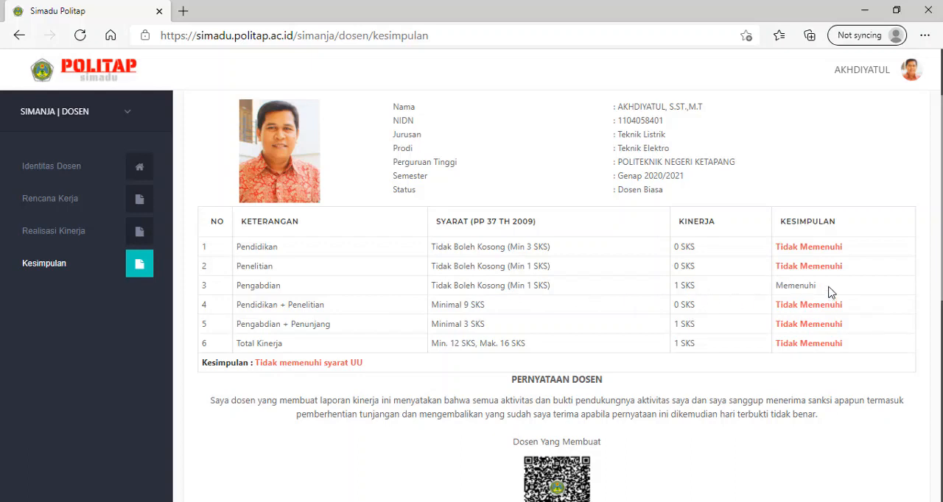
scroll(560, 294, "down", 3)
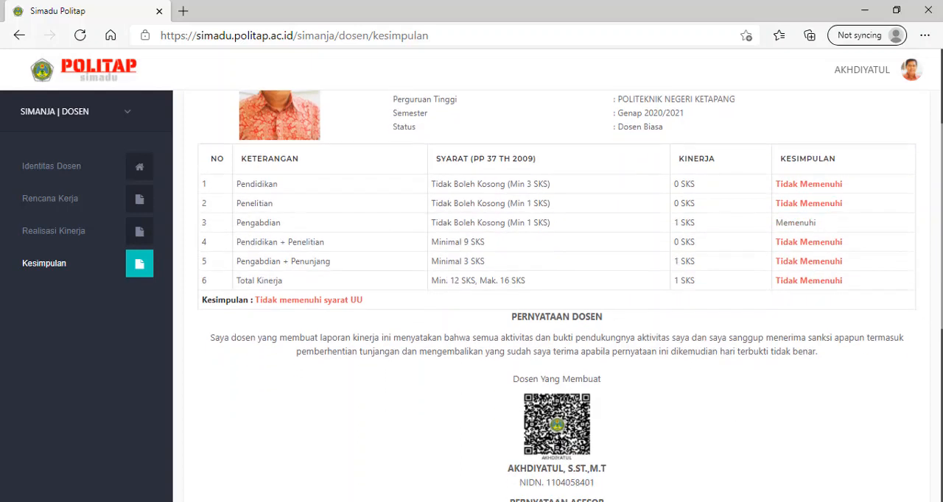
scroll(317, 299, "down", 1)
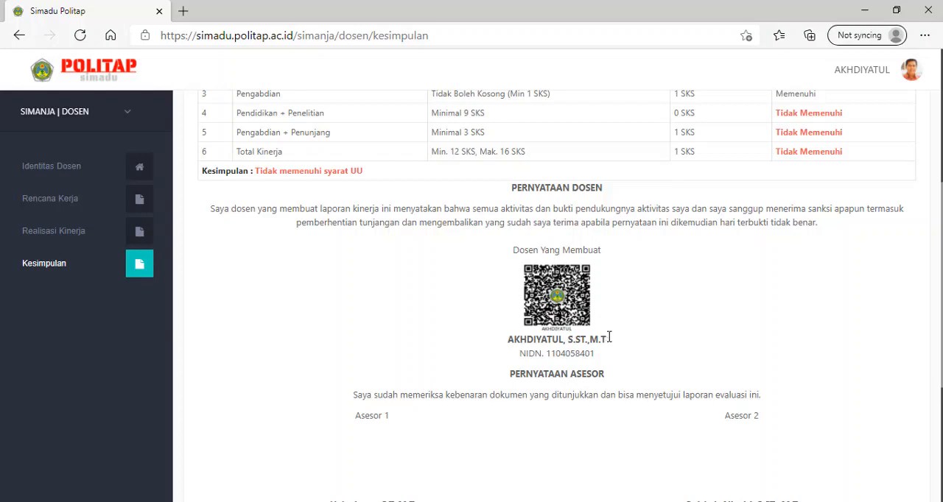
scroll(940, 402, "down", 3)
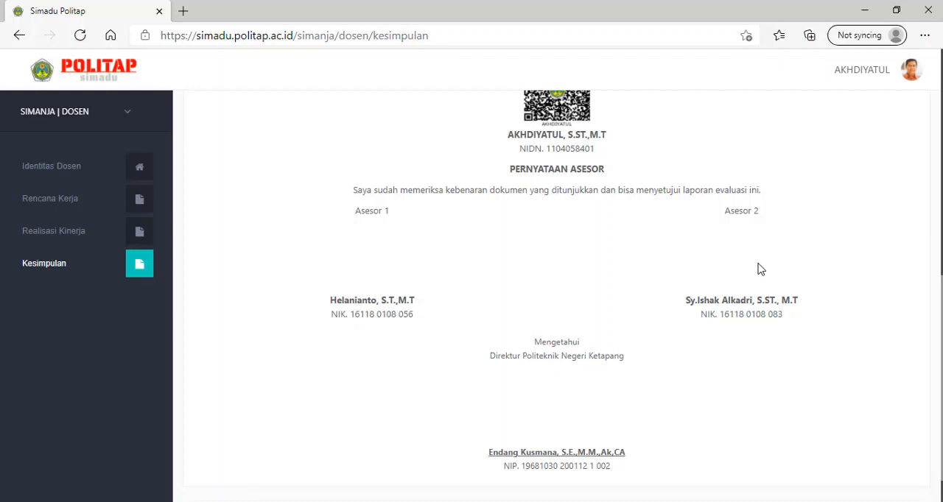
scroll(884, 317, "down", 1)
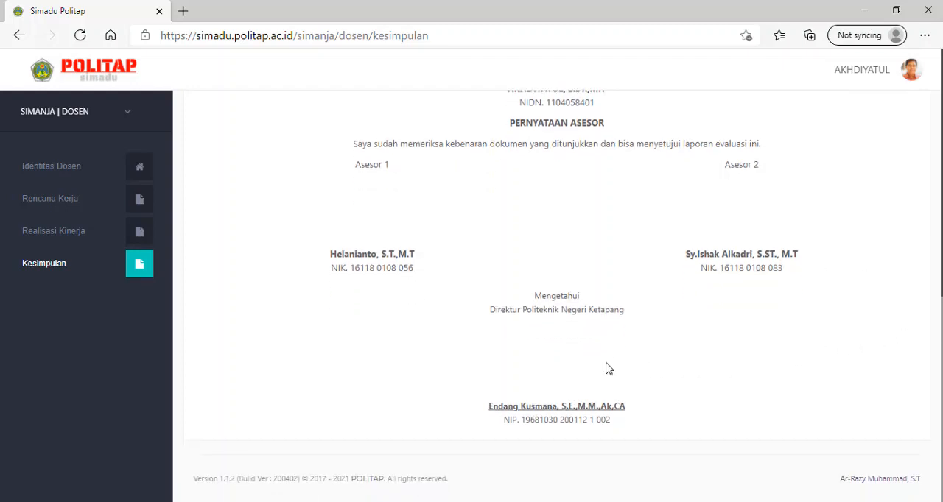
scroll(609, 378, "up", 5)
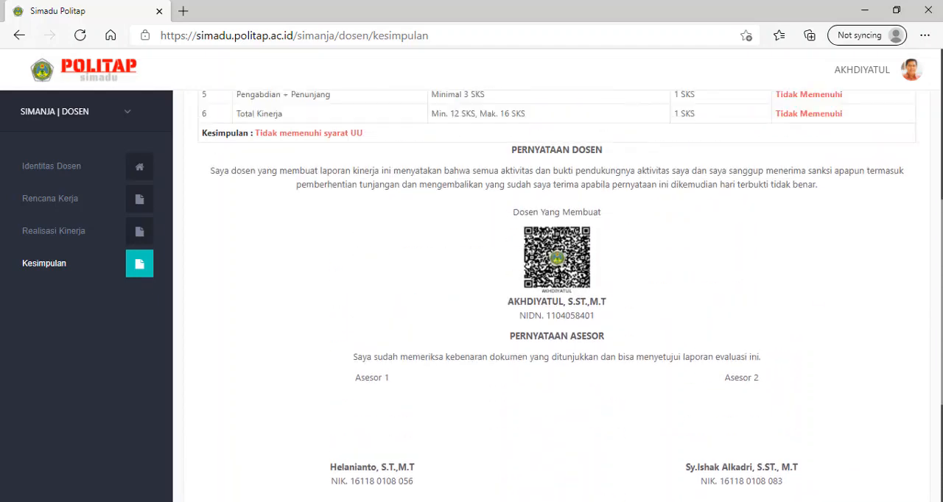
scroll(603, 94, "up", 3)
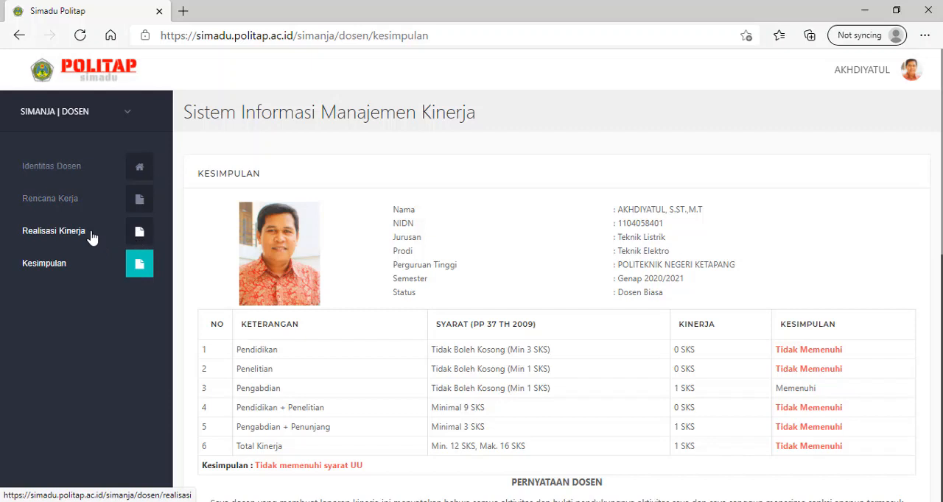
View the Estimasi Perhitungan Rencana for the Rencana Kerja, review its SKS requirement table and close its window
left_click(76, 207)
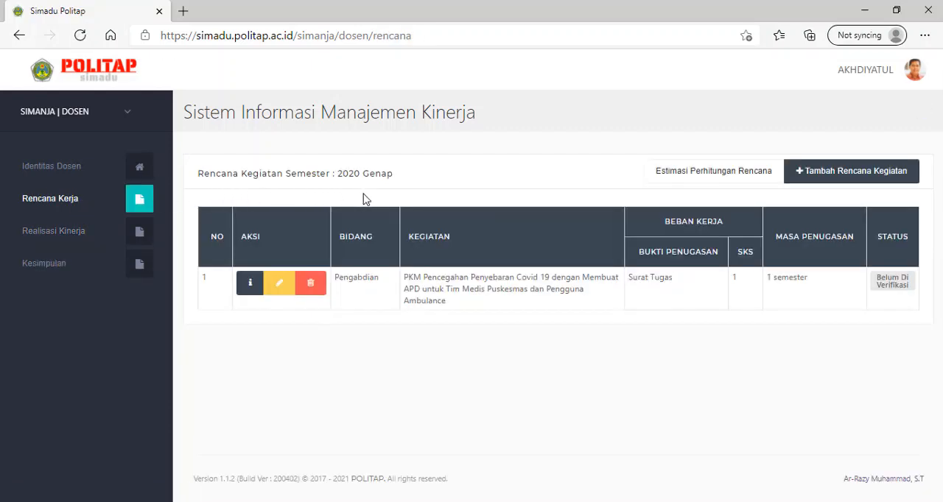
left_click(693, 177)
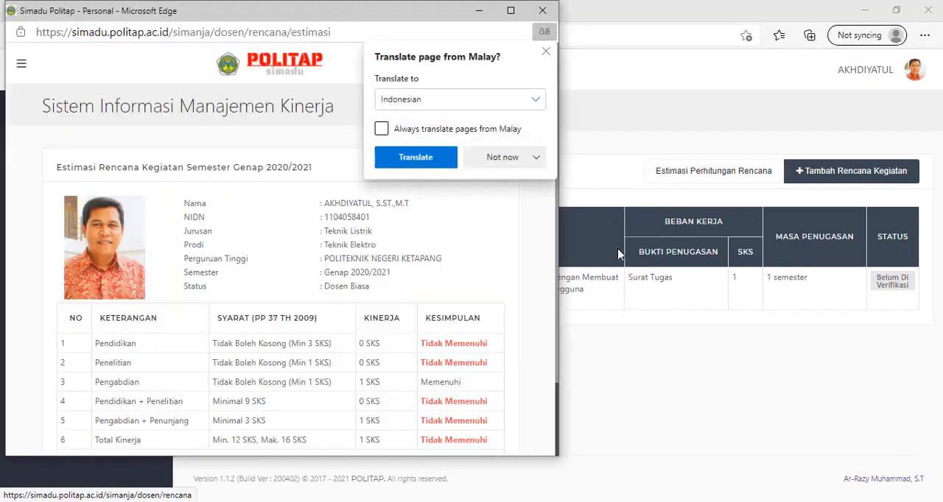
left_click(546, 50)
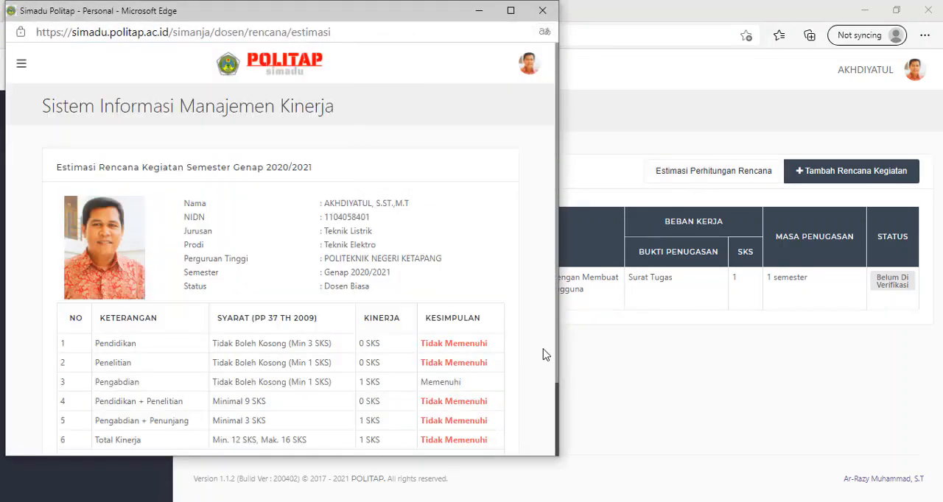
scroll(554, 325, "down", 3)
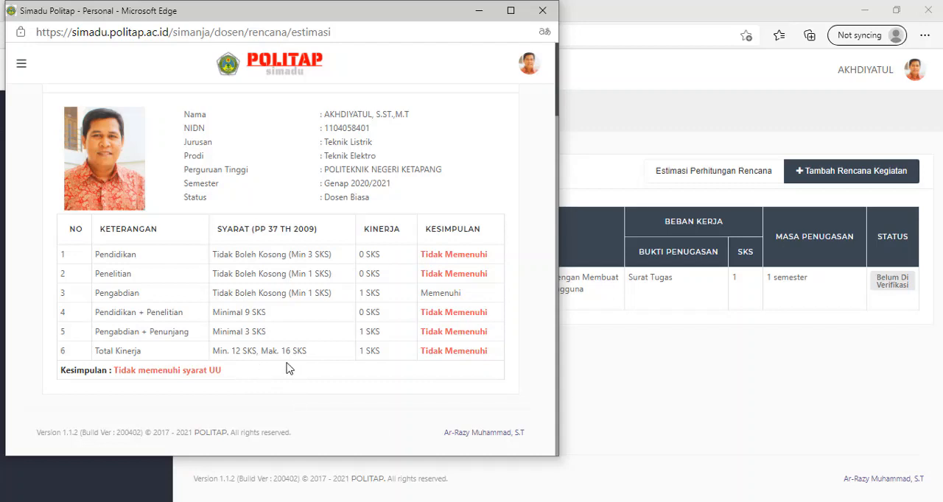
left_click(544, 17)
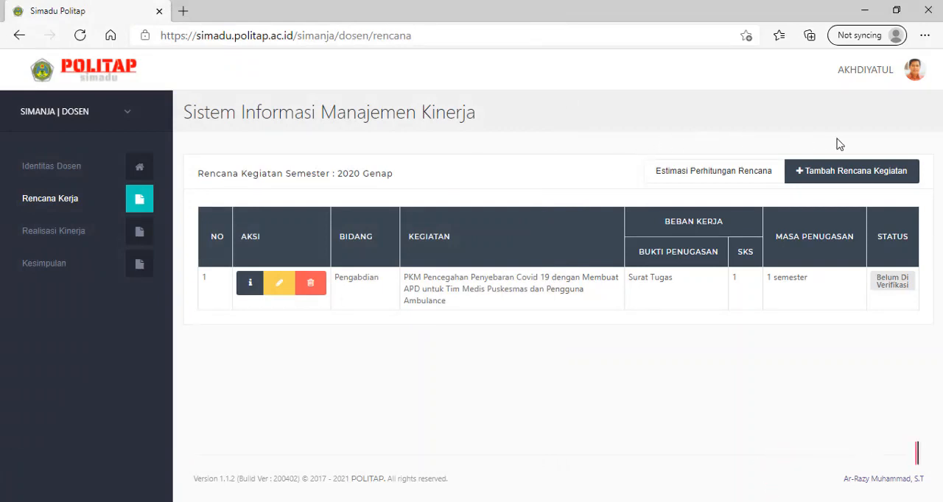
Log out of the lecturer's SIMADU account
left_click(917, 78)
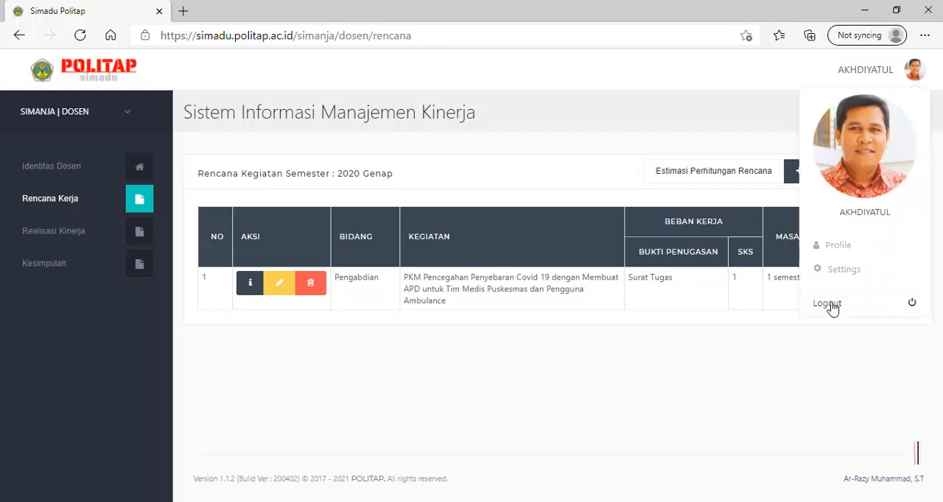